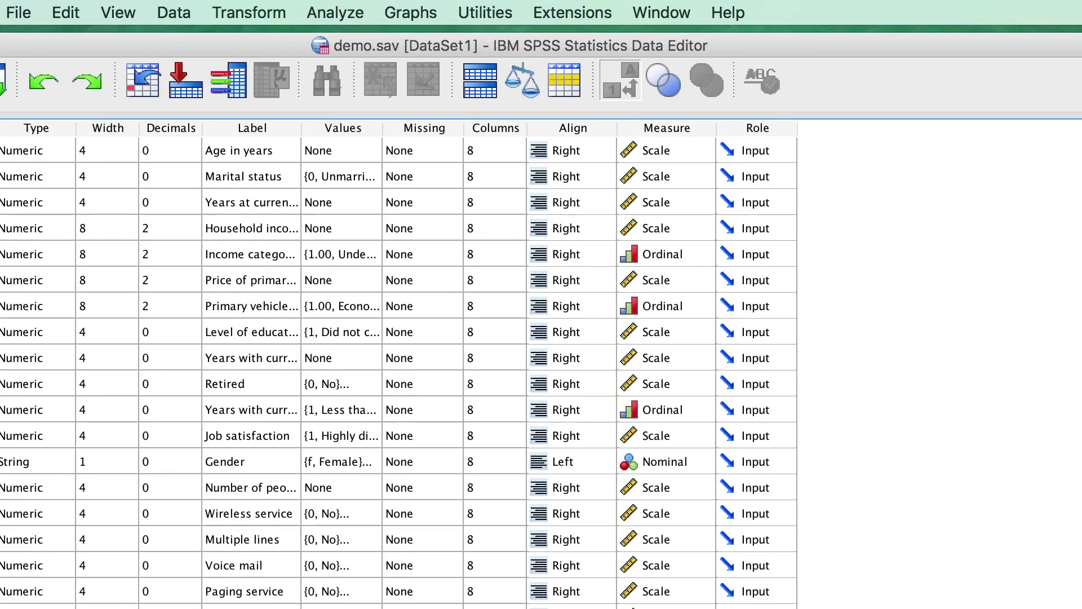
Step: Set Frequencies on Age in years to report quartiles with frequency tables turned off
{"action": "left_click", "coordinate": [316, 11]}
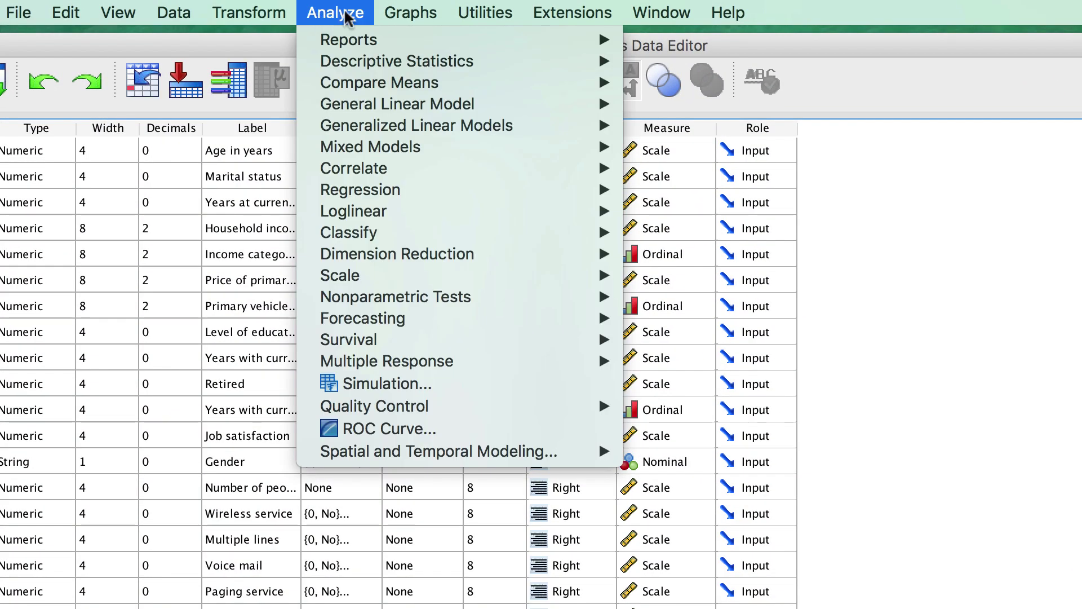
{"action": "mouse_move", "coordinate": [365, 59]}
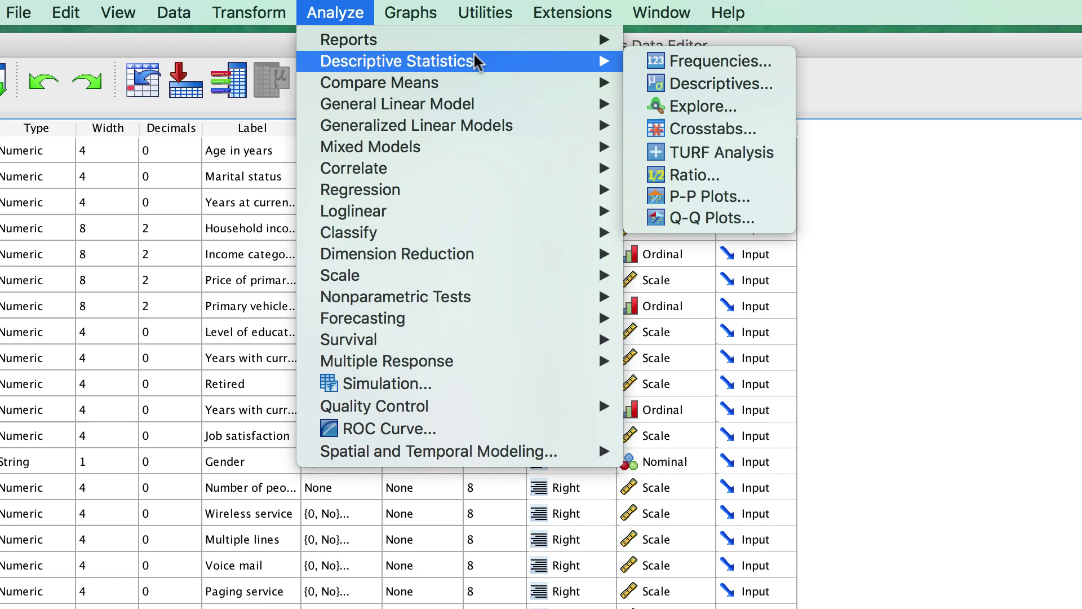
{"action": "left_click", "coordinate": [690, 54]}
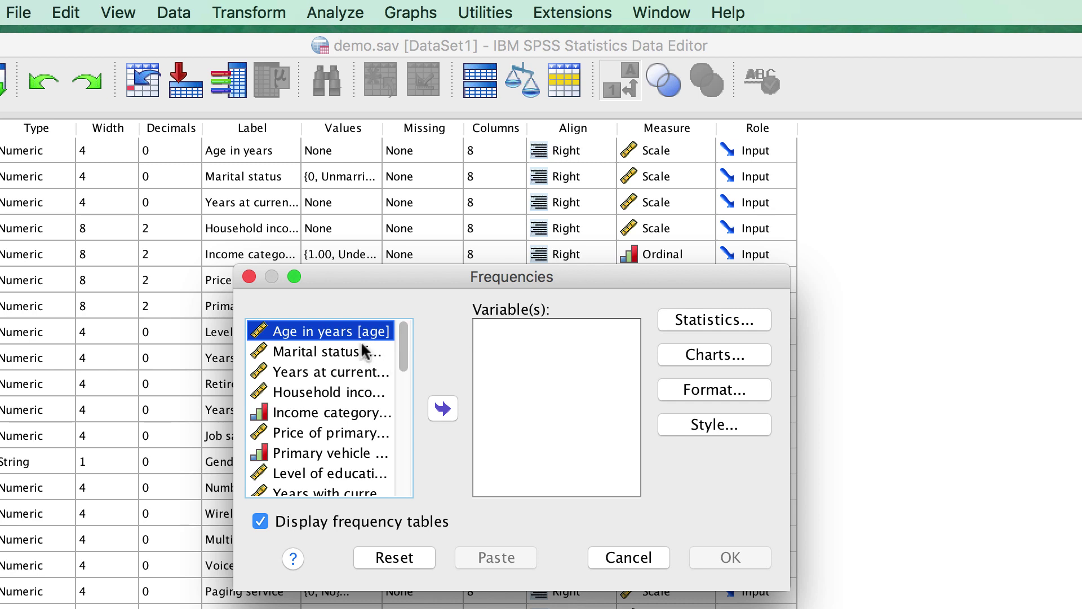
{"action": "left_click", "coordinate": [444, 409]}
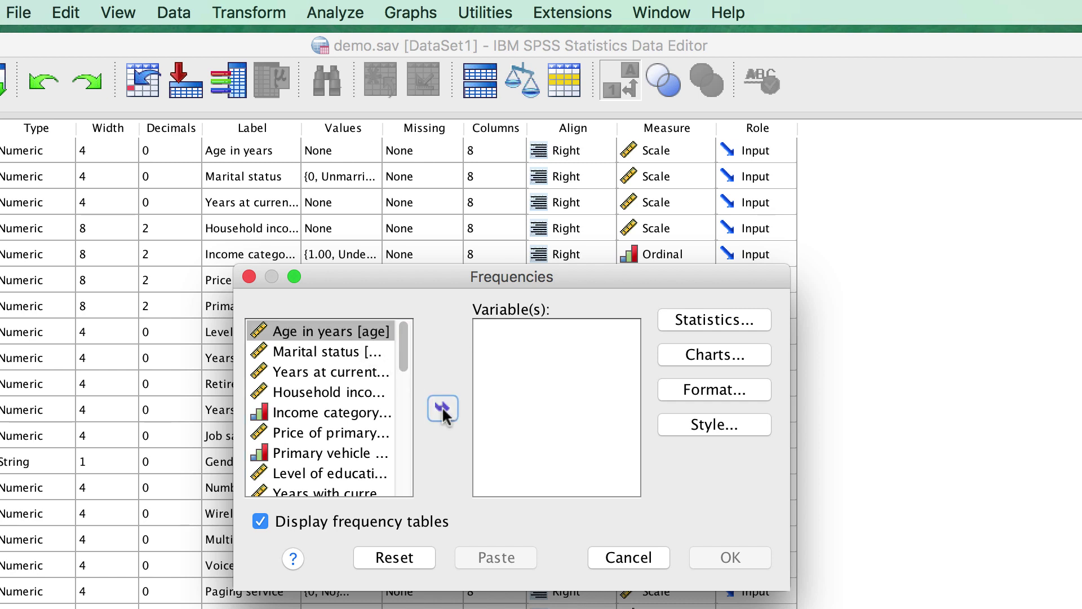
{"action": "left_click", "coordinate": [744, 320]}
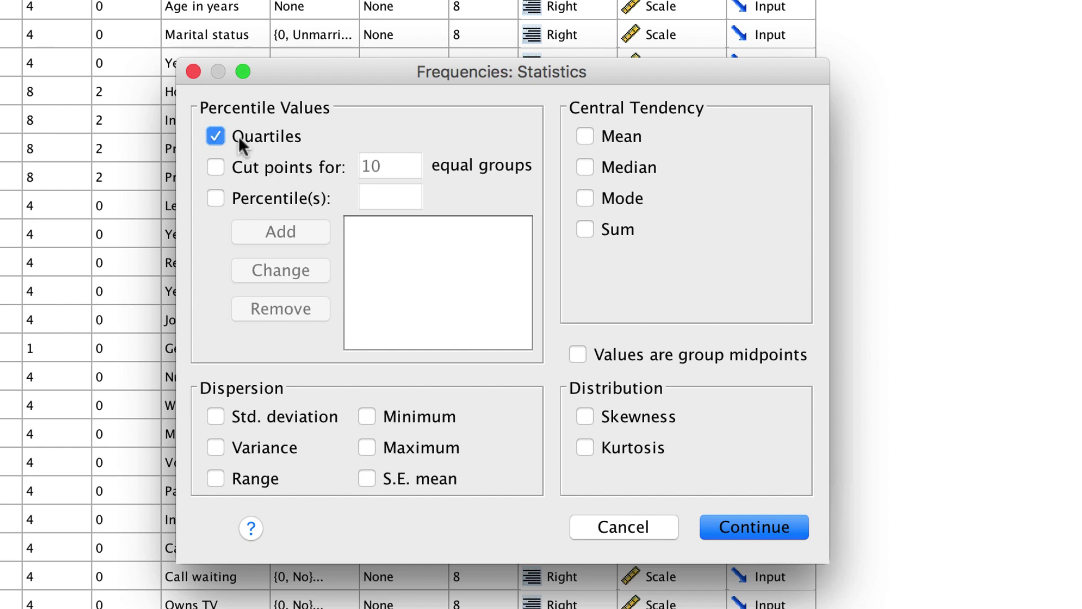
{"action": "left_click", "coordinate": [762, 525]}
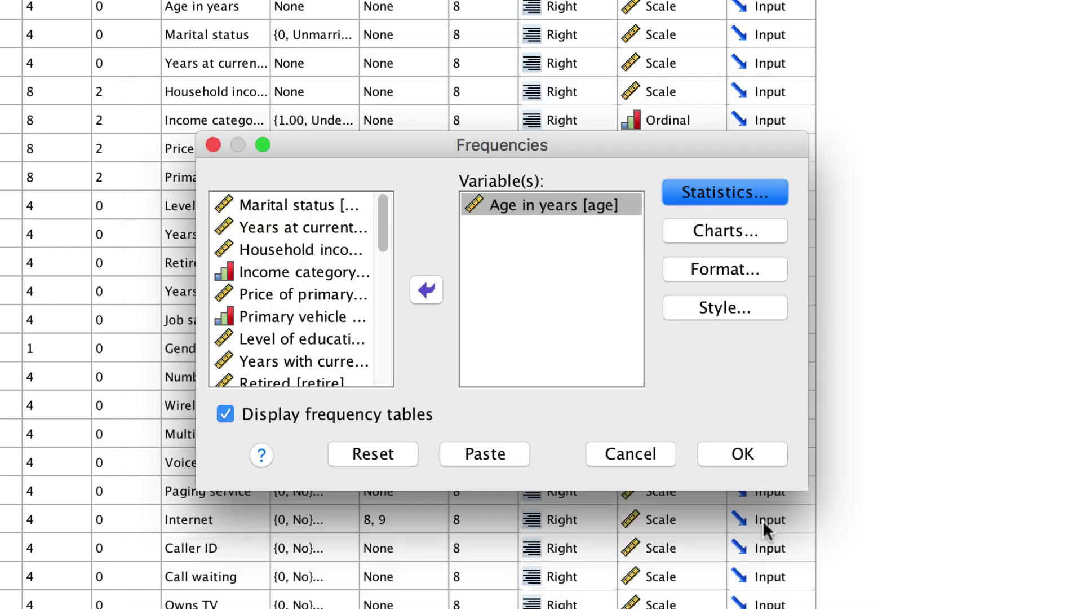
{"action": "left_click", "coordinate": [332, 416]}
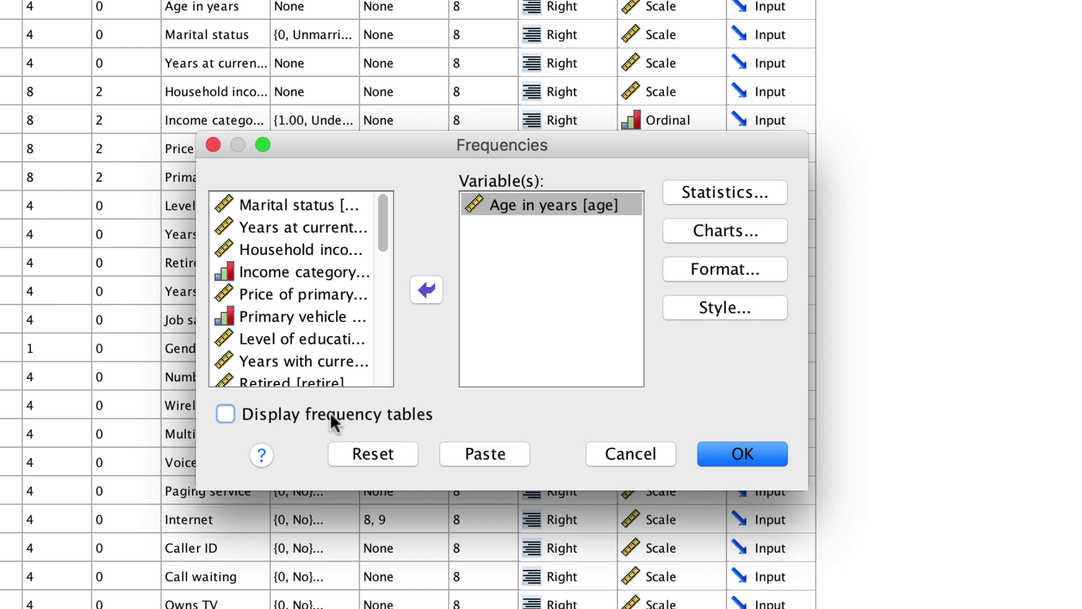
Step: Run the age Frequencies analysis, giving quartiles 33, 41 and 51
{"action": "left_click", "coordinate": [742, 453]}
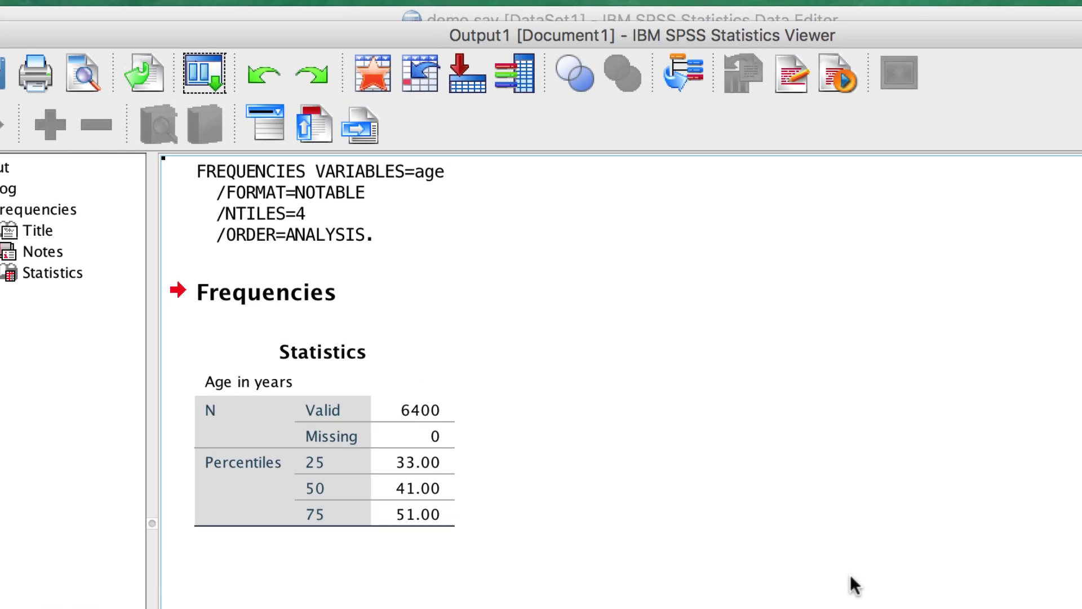
Step: Rerun age Frequencies with cut points for 10 equal groups, giving deciles from 26 to 59
{"action": "left_click", "coordinate": [198, 56]}
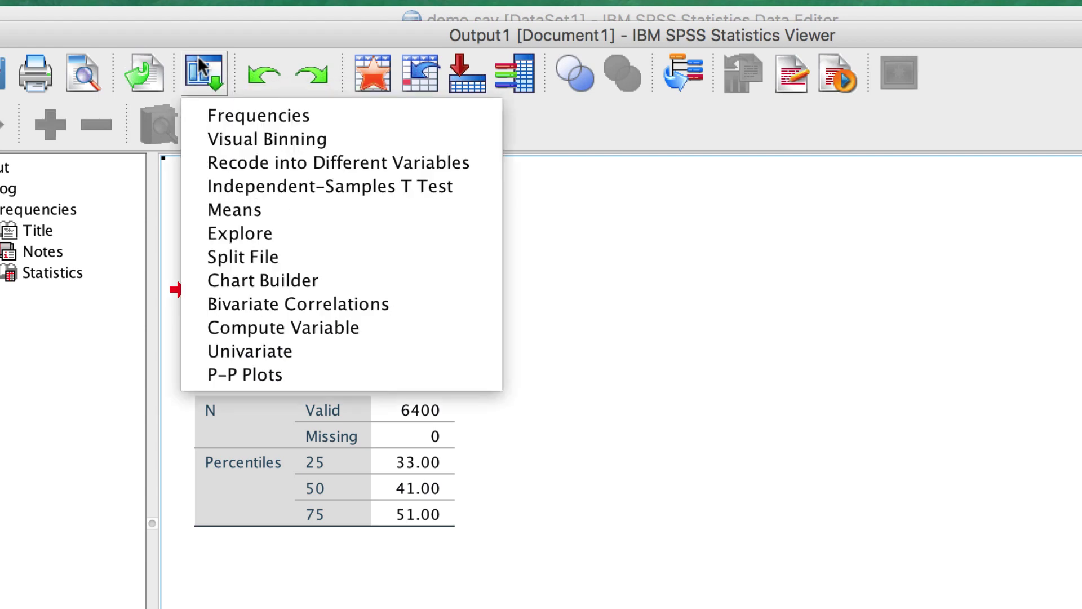
{"action": "left_click", "coordinate": [325, 115]}
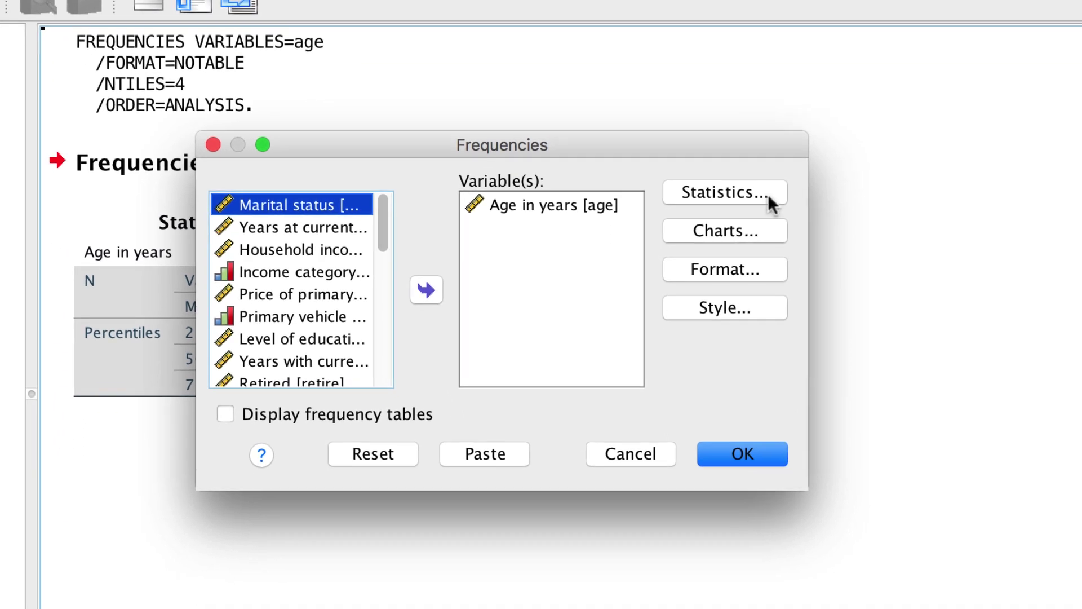
{"action": "left_click", "coordinate": [784, 206]}
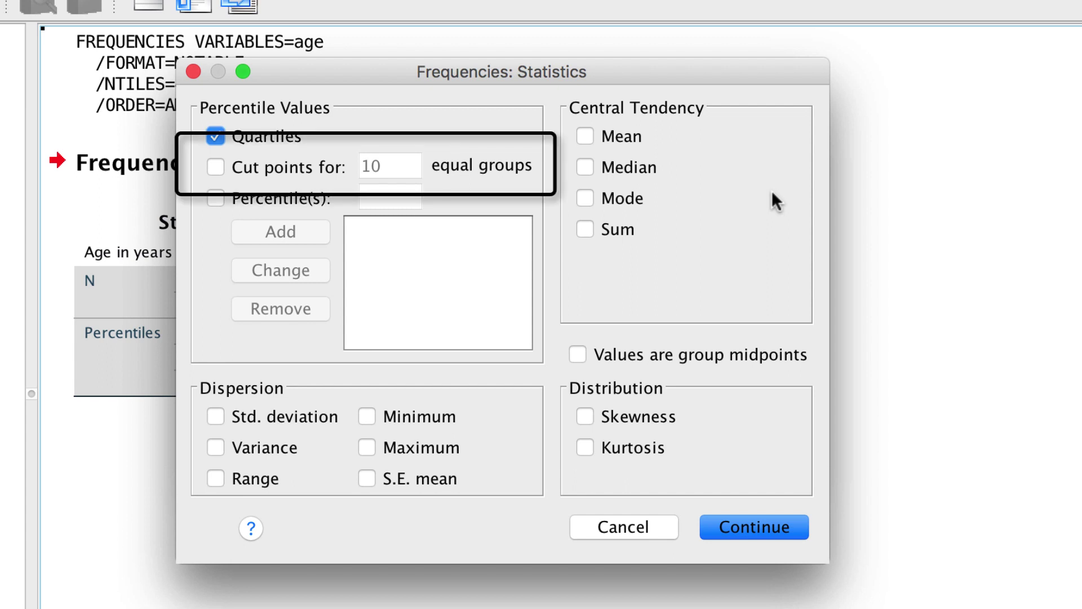
{"action": "left_click", "coordinate": [214, 166]}
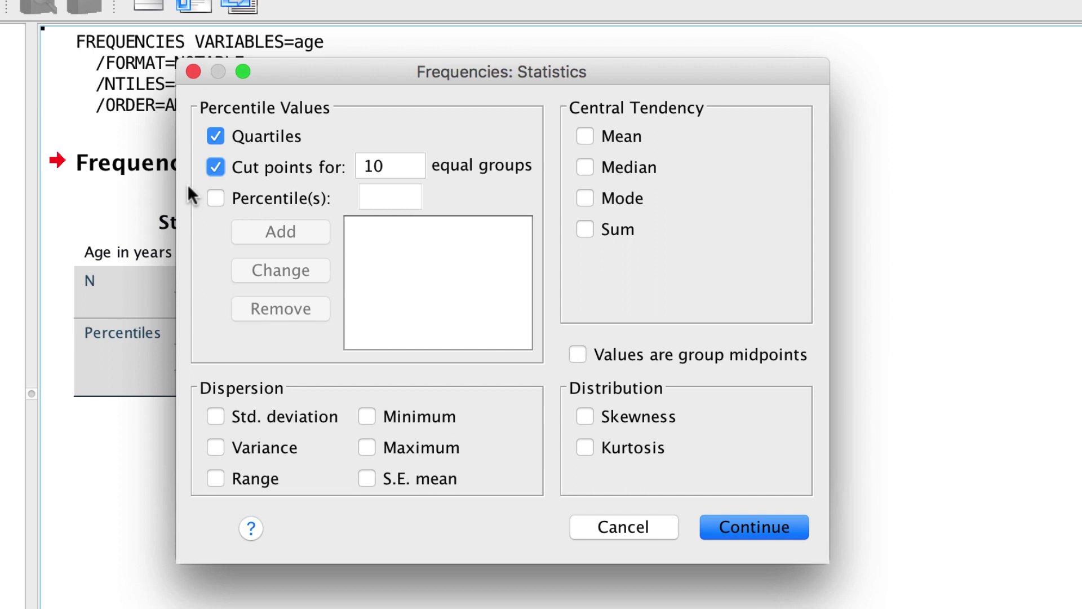
{"action": "left_click", "coordinate": [216, 137]}
{"action": "left_click", "coordinate": [743, 522]}
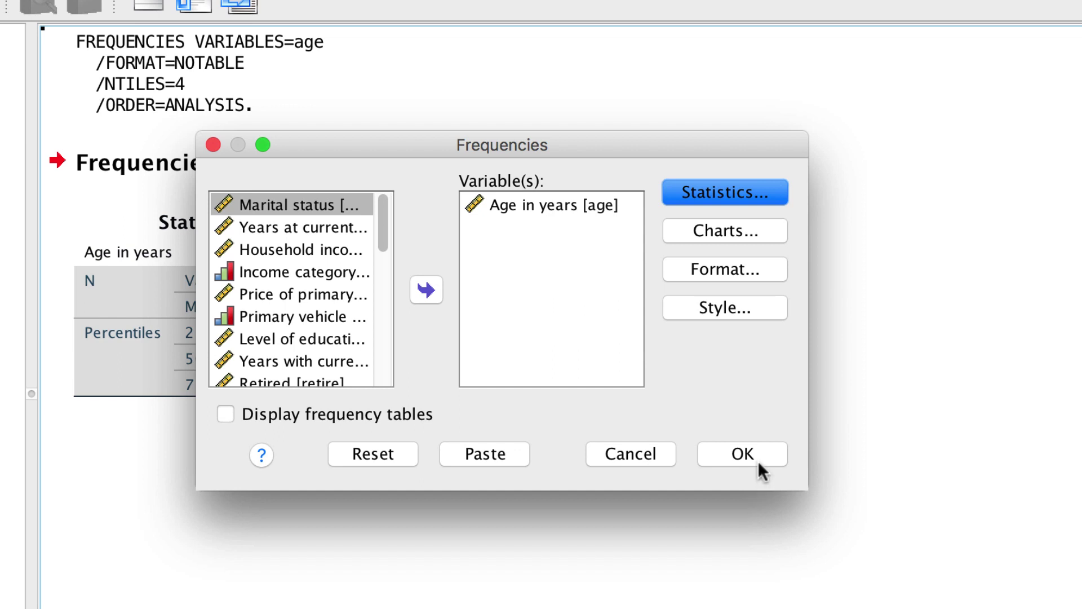
{"action": "left_click", "coordinate": [757, 451]}
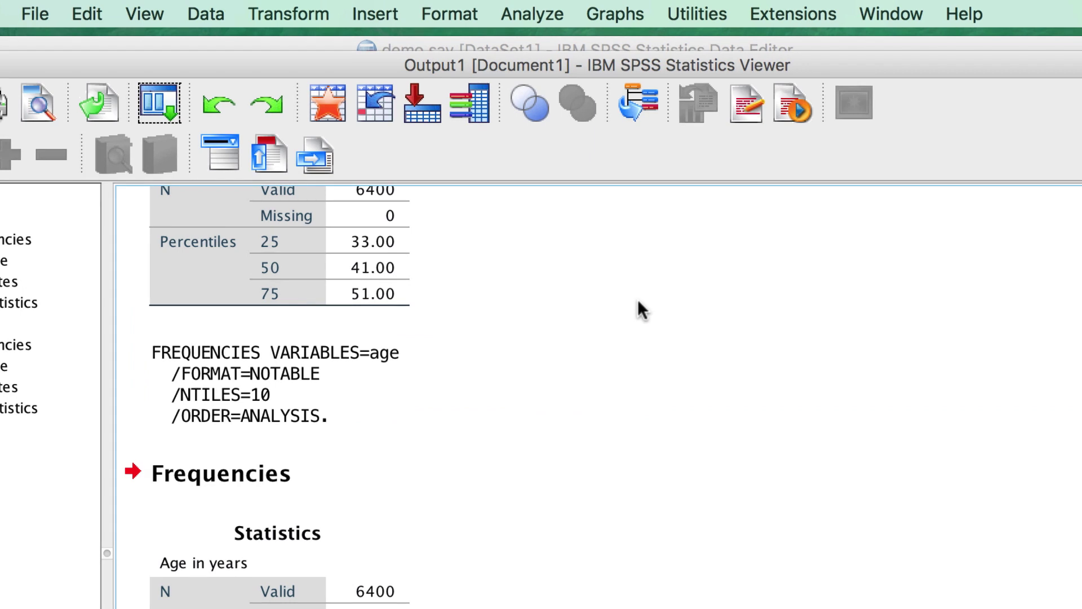
Step: Change the recalled Frequencies cut points from 10 to 5 equal groups
{"action": "left_click", "coordinate": [157, 103]}
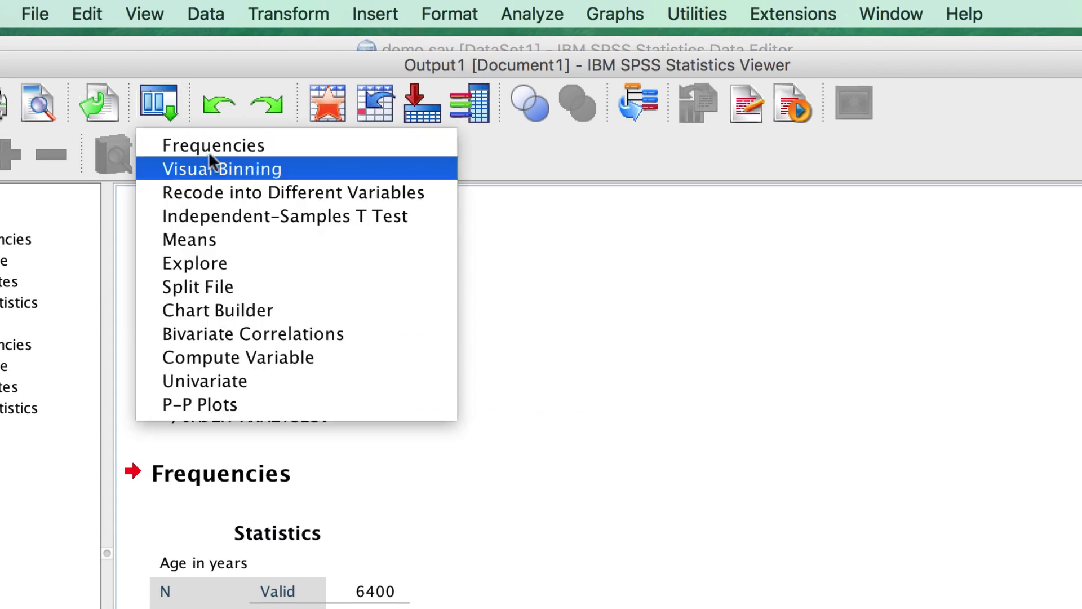
{"action": "left_click", "coordinate": [228, 148]}
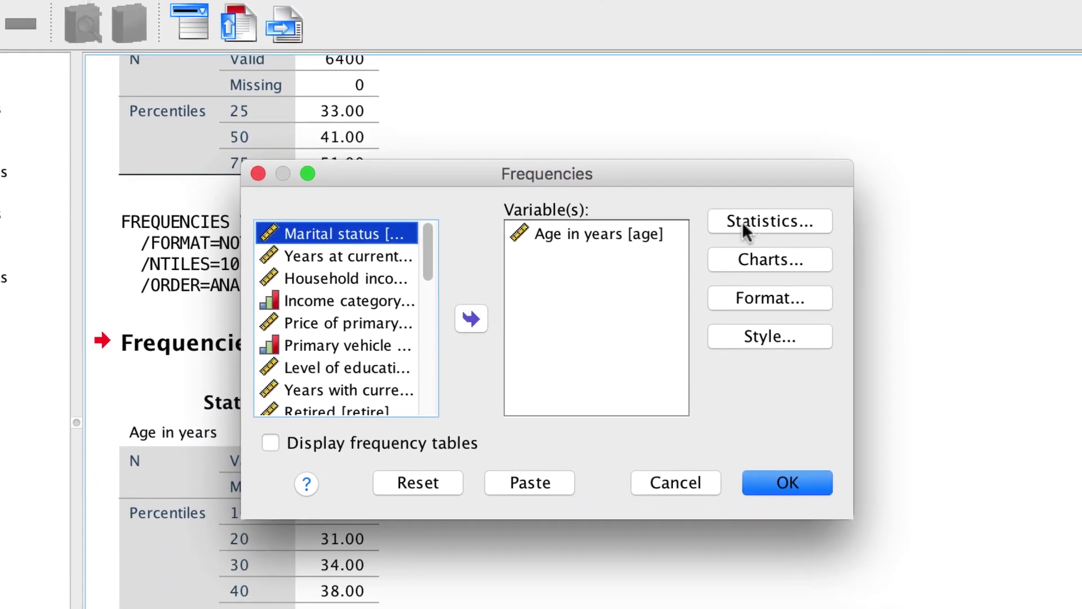
{"action": "left_click", "coordinate": [785, 221]}
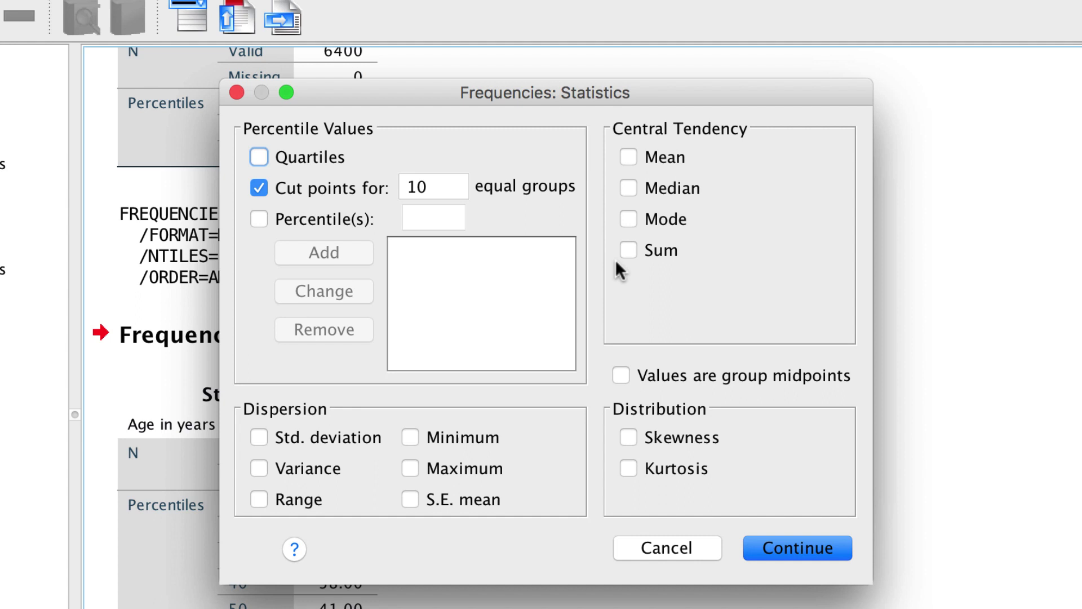
{"action": "left_click_drag", "start_coordinate": [448, 186], "coordinate": [401, 186]}
{"action": "type", "text": "5"}
{"action": "left_click", "coordinate": [802, 542]}
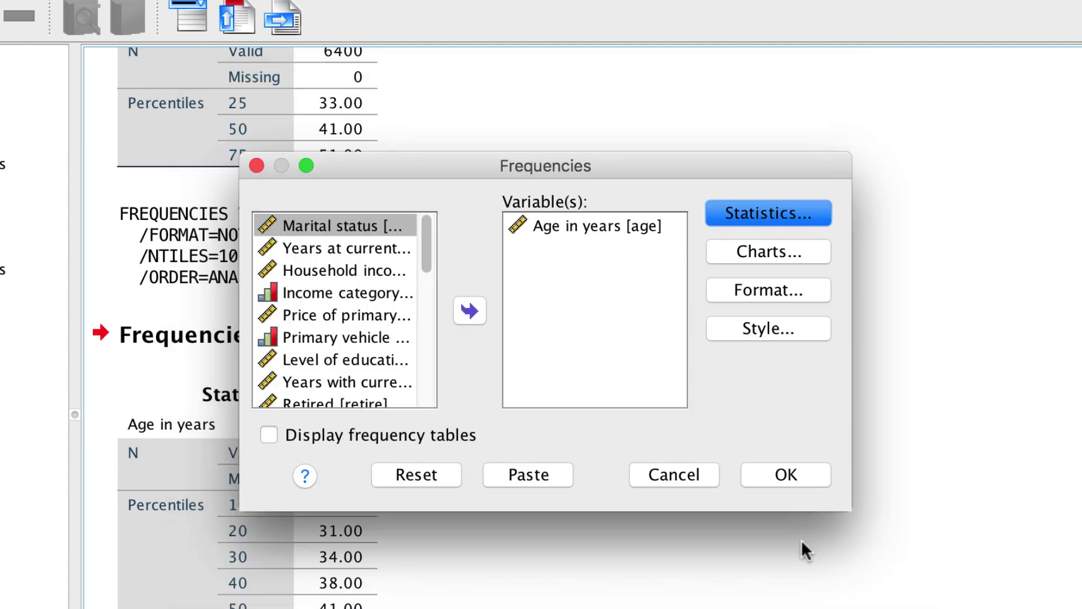
Step: Run the age Frequencies analysis with cut points for 5 equal groups
{"action": "left_click", "coordinate": [784, 475]}
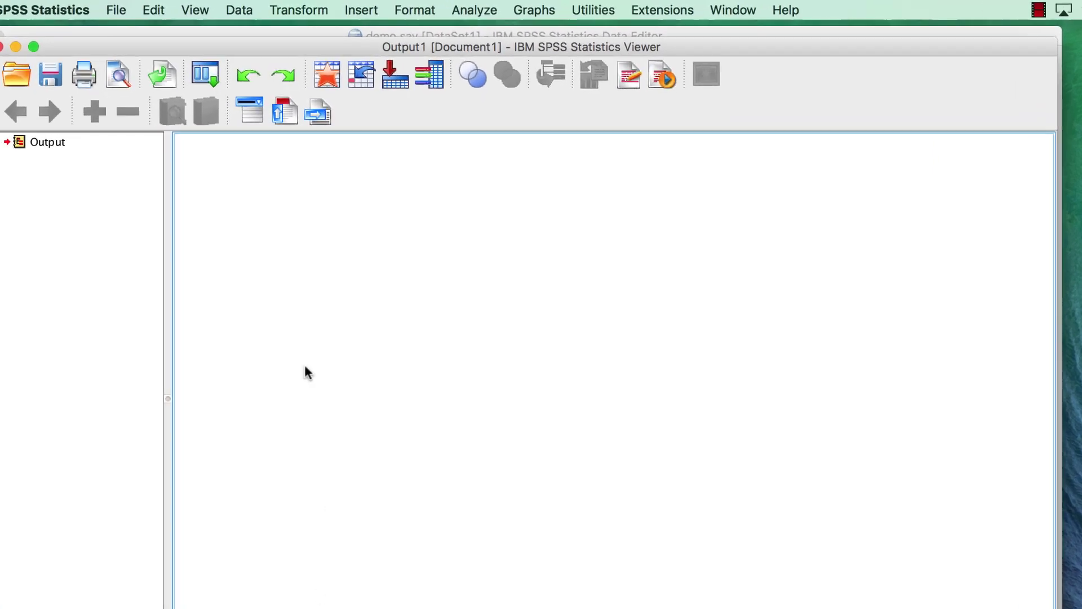
Step: Scan Age in years in Visual Binning and name the binned variable AgeBin
{"action": "left_click", "coordinate": [305, 9]}
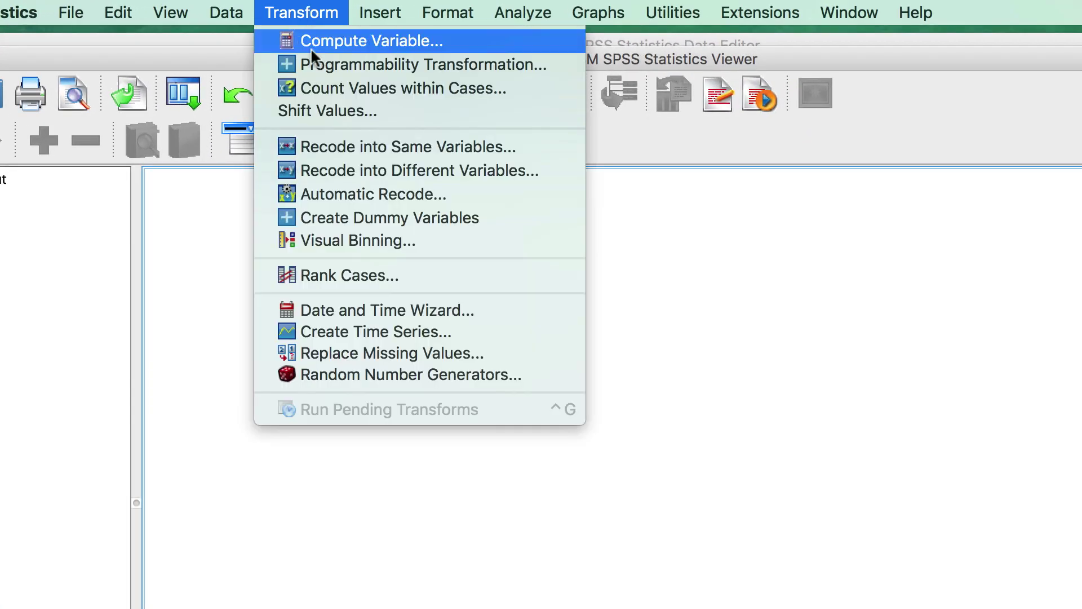
{"action": "left_click", "coordinate": [485, 240]}
{"action": "left_click_drag", "start_coordinate": [191, 31], "coordinate": [610, 132]}
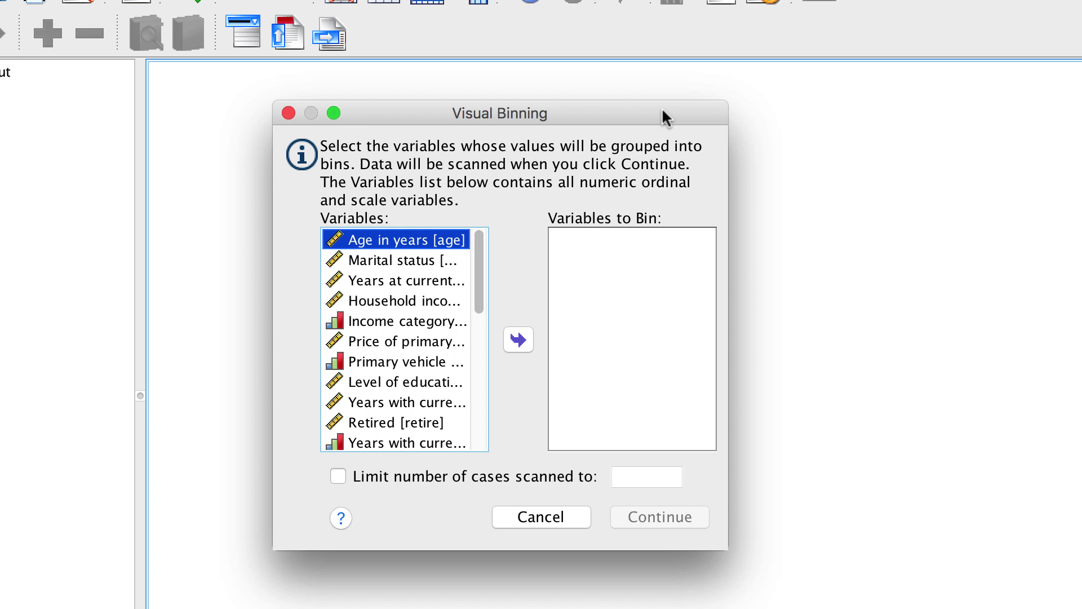
{"action": "left_click", "coordinate": [519, 340]}
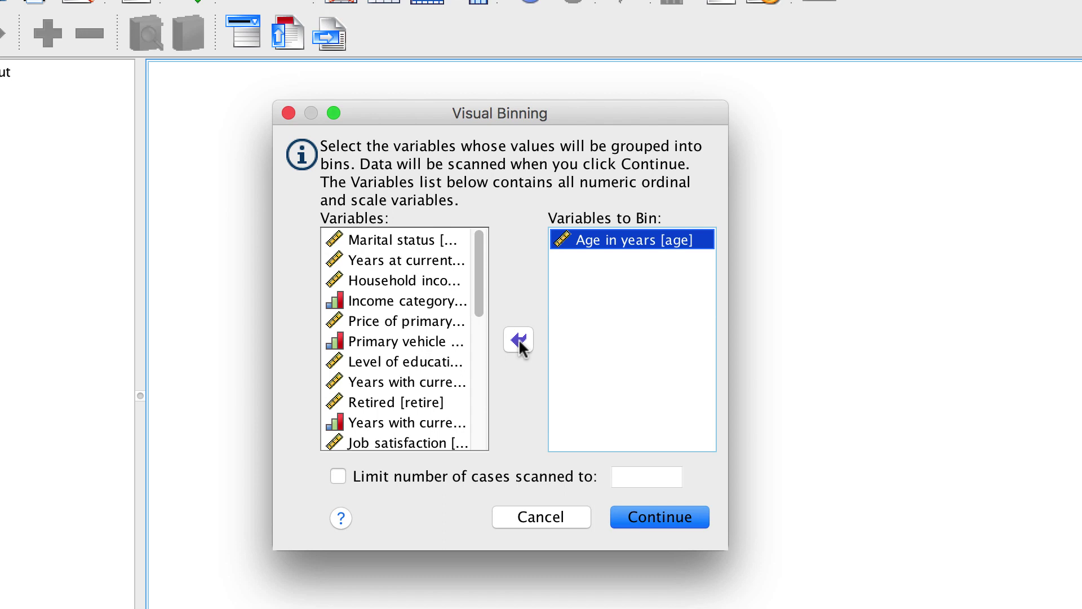
{"action": "left_click", "coordinate": [633, 515]}
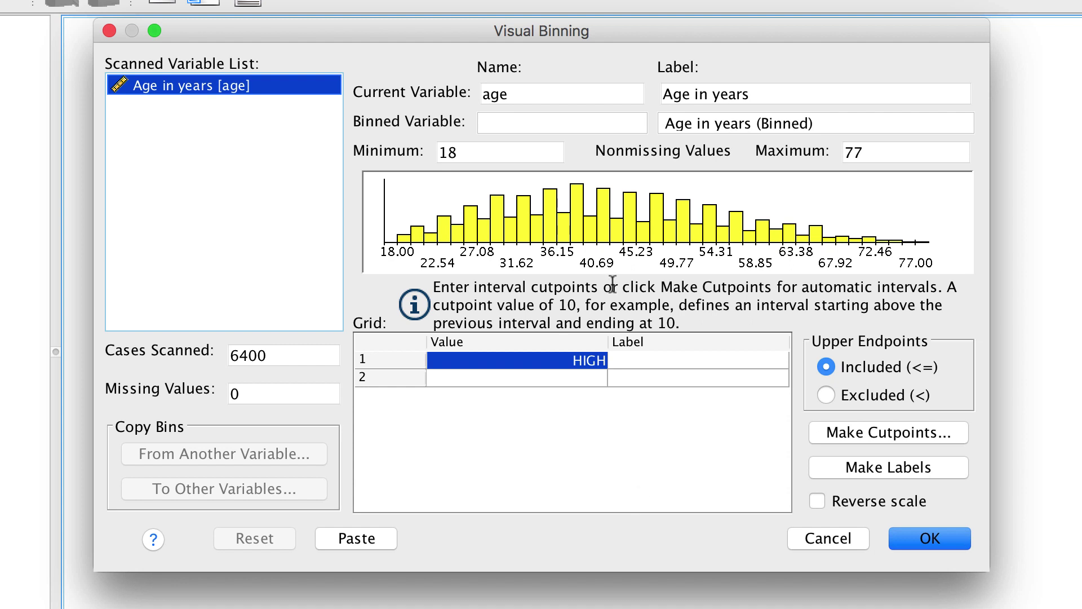
{"action": "left_click", "coordinate": [587, 122]}
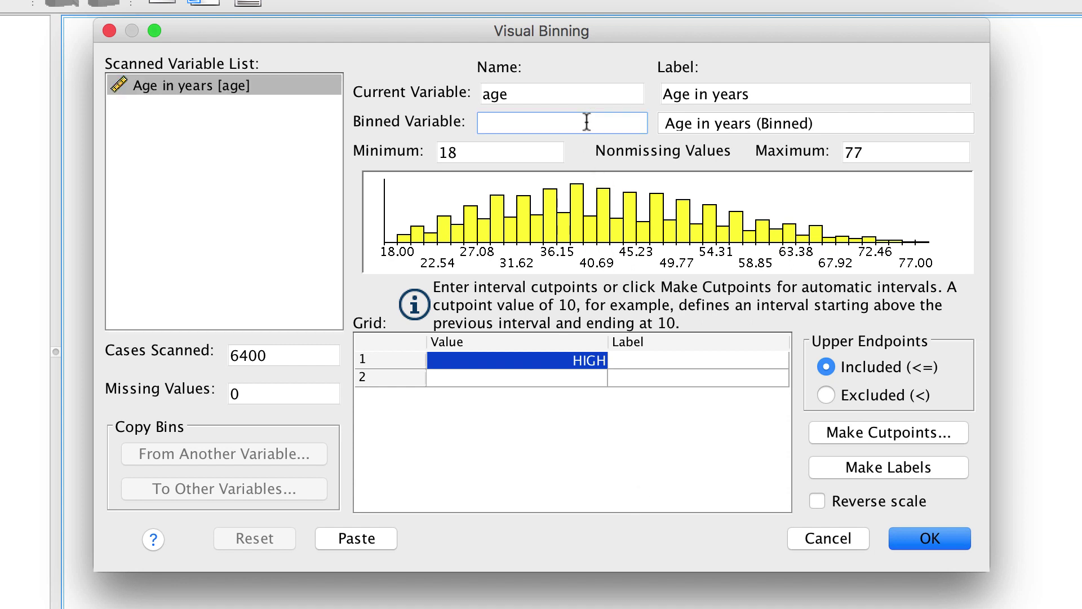
{"action": "type", "text": "AgeBin"}
Step: Apply 3 equal-percentile cutpoints so AgeBin bins end at 33, 41, 51 and HIGH
{"action": "left_click", "coordinate": [905, 427]}
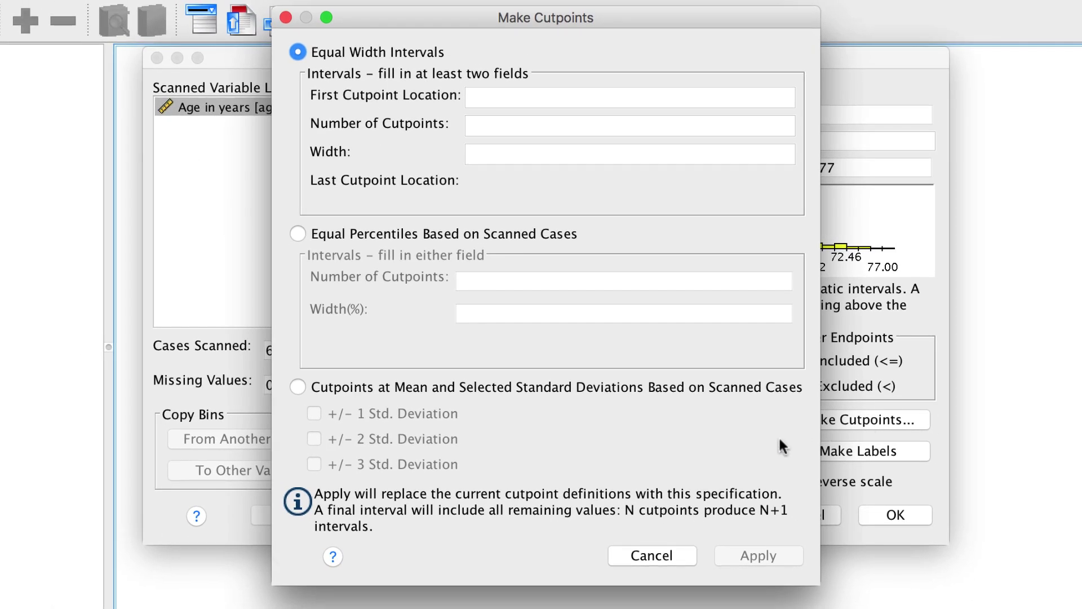
{"action": "left_click", "coordinate": [297, 232]}
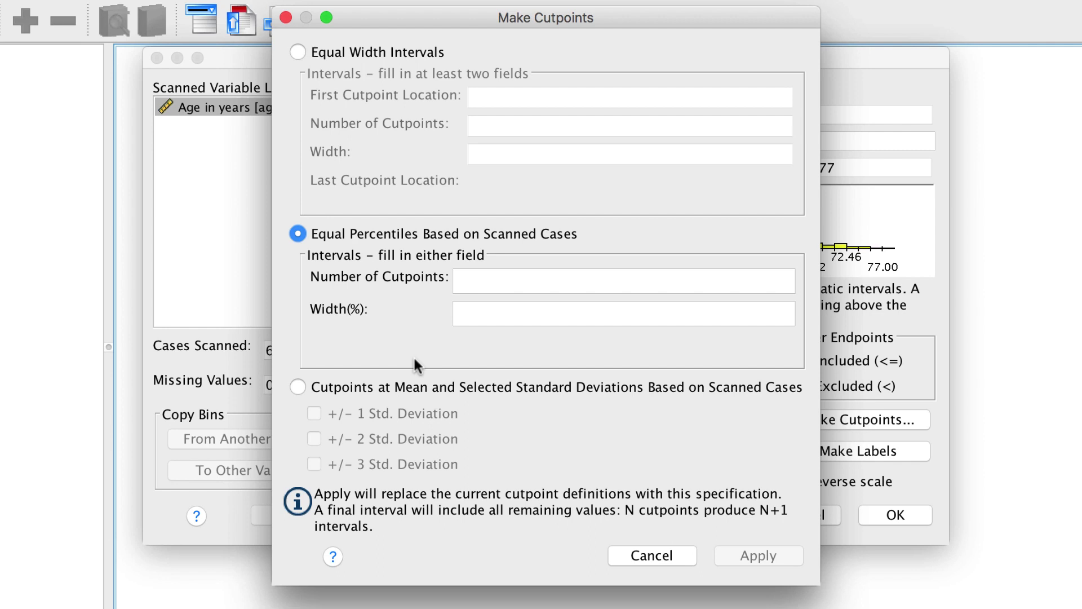
{"action": "left_click", "coordinate": [473, 278]}
{"action": "type", "text": "3"}
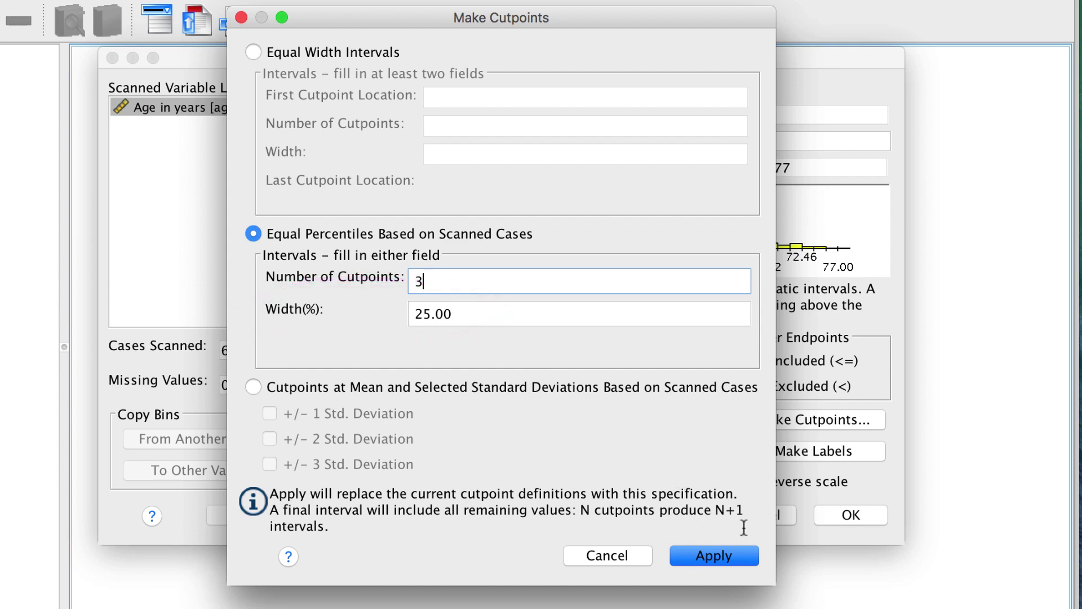
{"action": "left_click", "coordinate": [750, 554]}
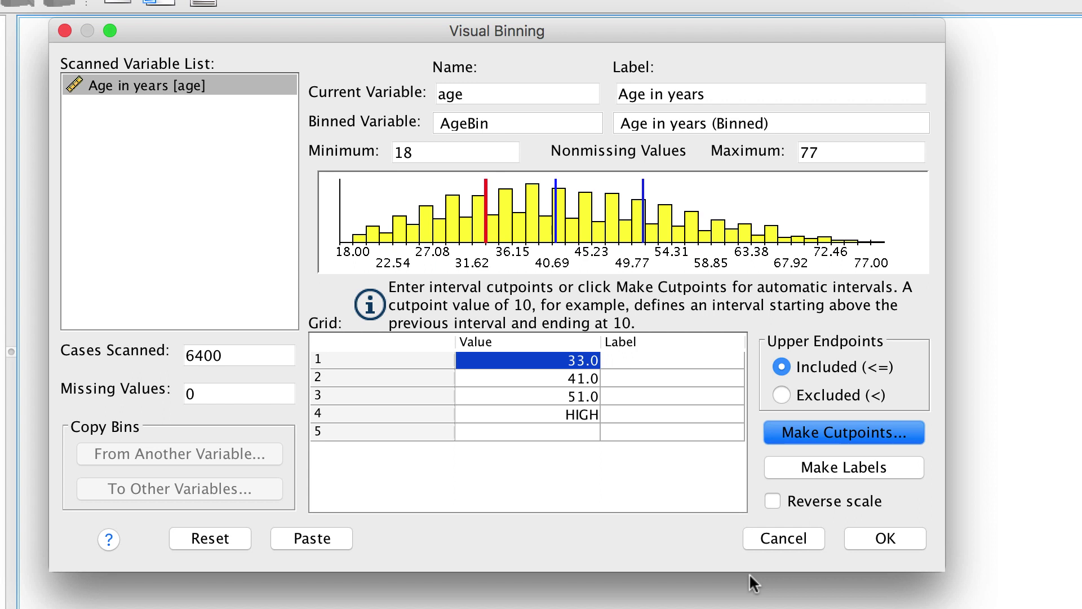
{"action": "left_click", "coordinate": [652, 361]}
{"action": "type", "text": "O1"}
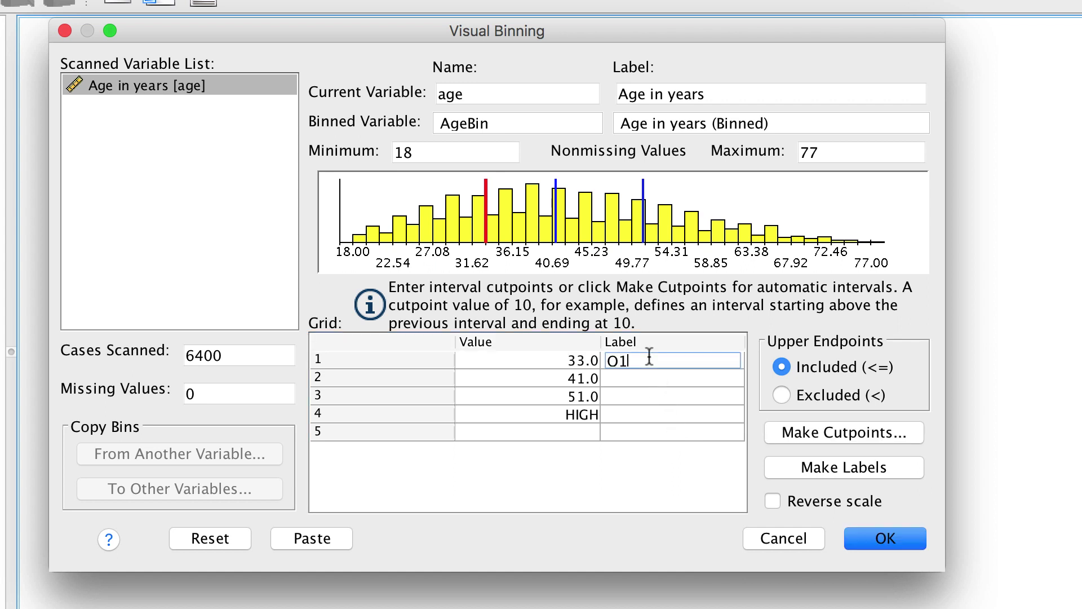
{"action": "left_click", "coordinate": [689, 377]}
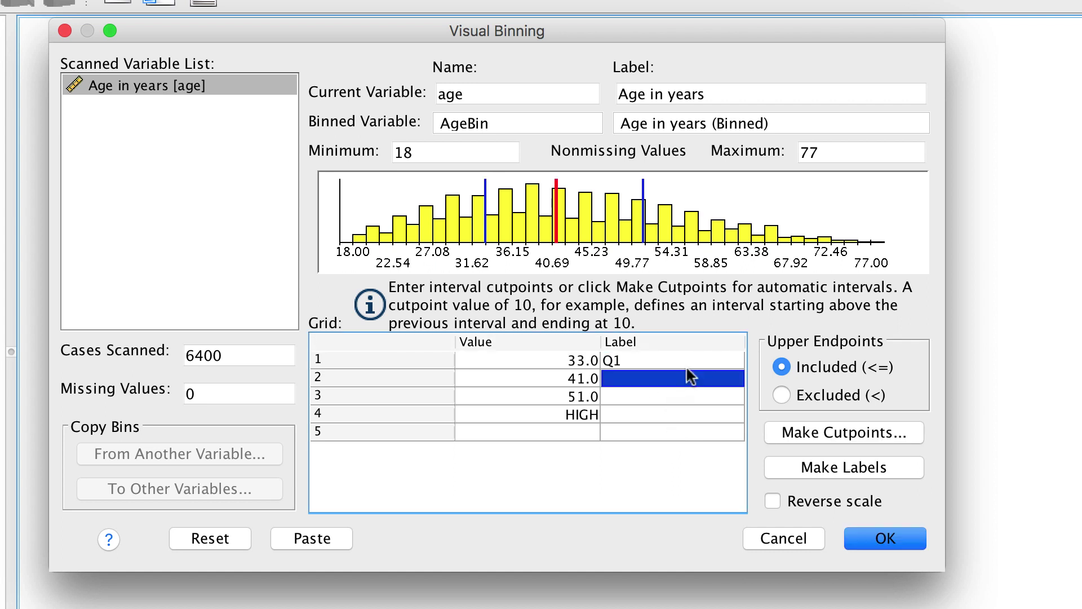
{"action": "type", "text": "Q2"}
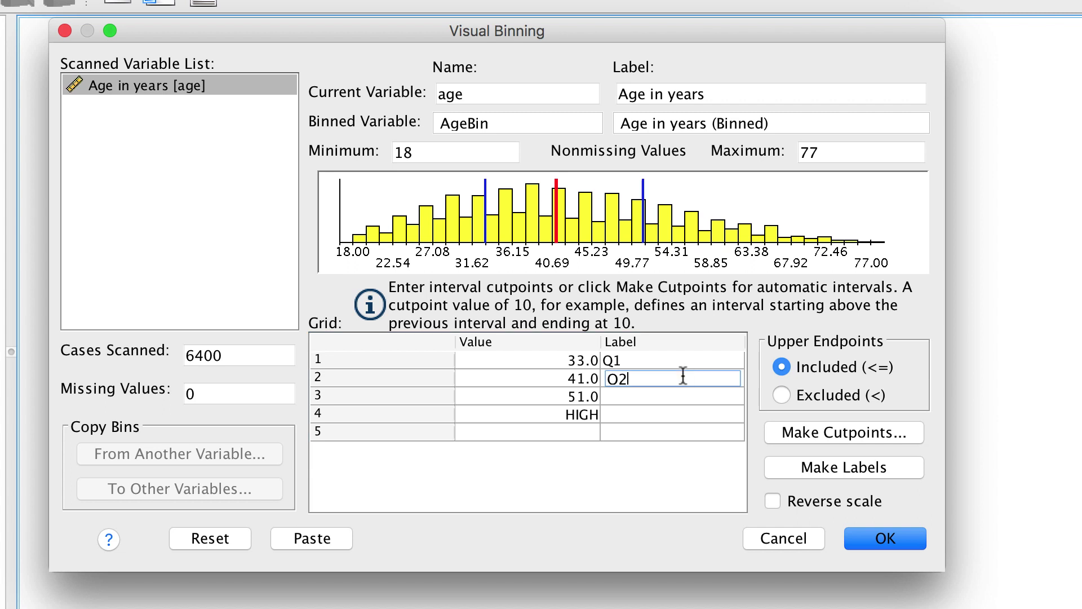
{"action": "left_click", "coordinate": [686, 398]}
{"action": "type", "text": "Q3"}
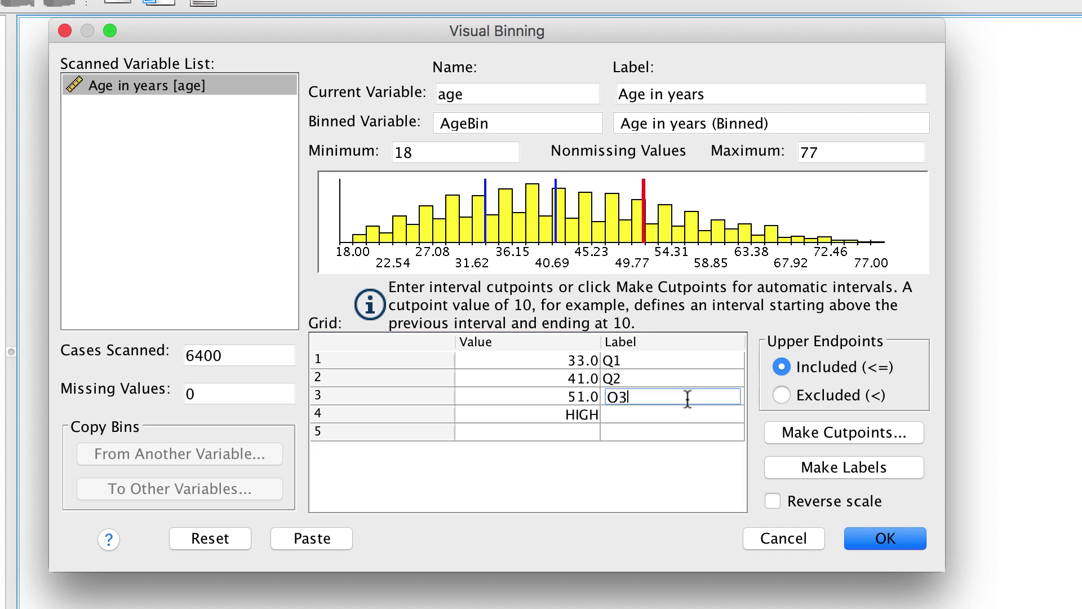
{"action": "left_click", "coordinate": [683, 416]}
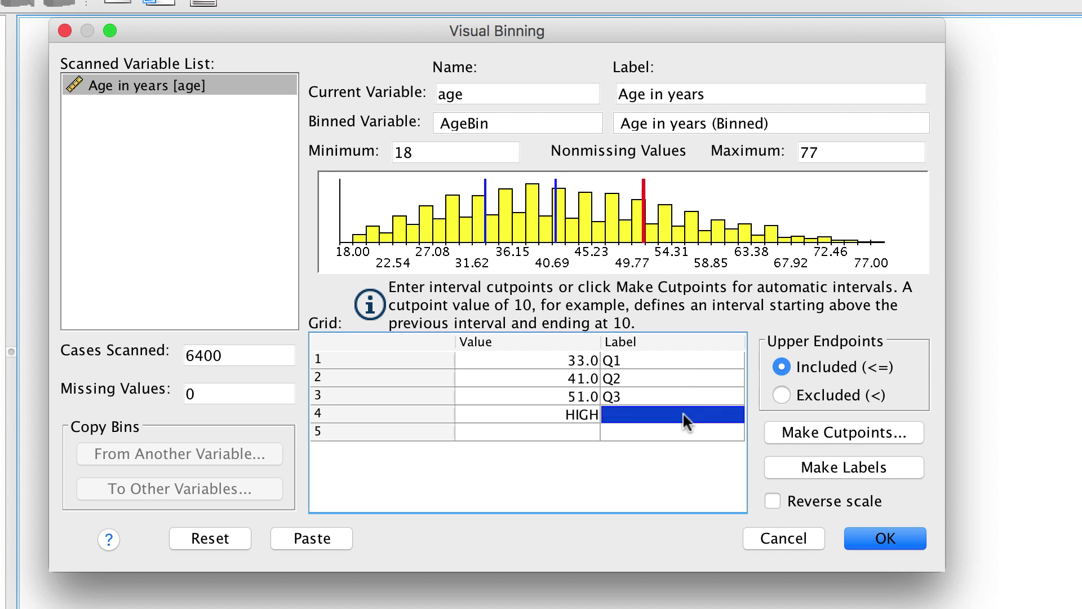
{"action": "type", "text": "Q4"}
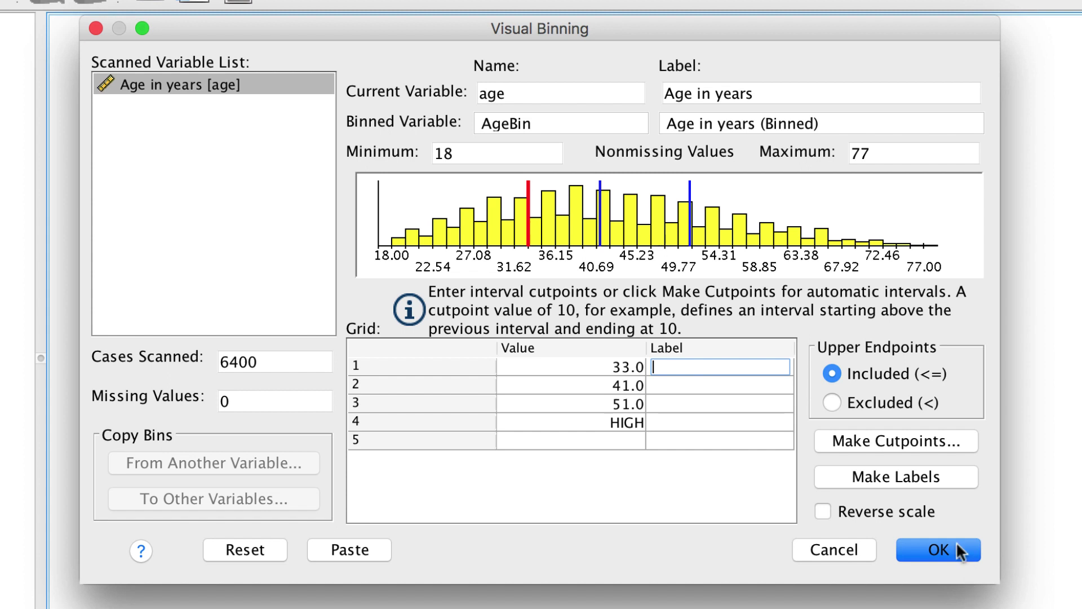
Step: Generate bin labels <= 33, 34 - 41, 42 - 51, 52+ and confirm creating AgeBin
{"action": "left_click", "coordinate": [938, 475]}
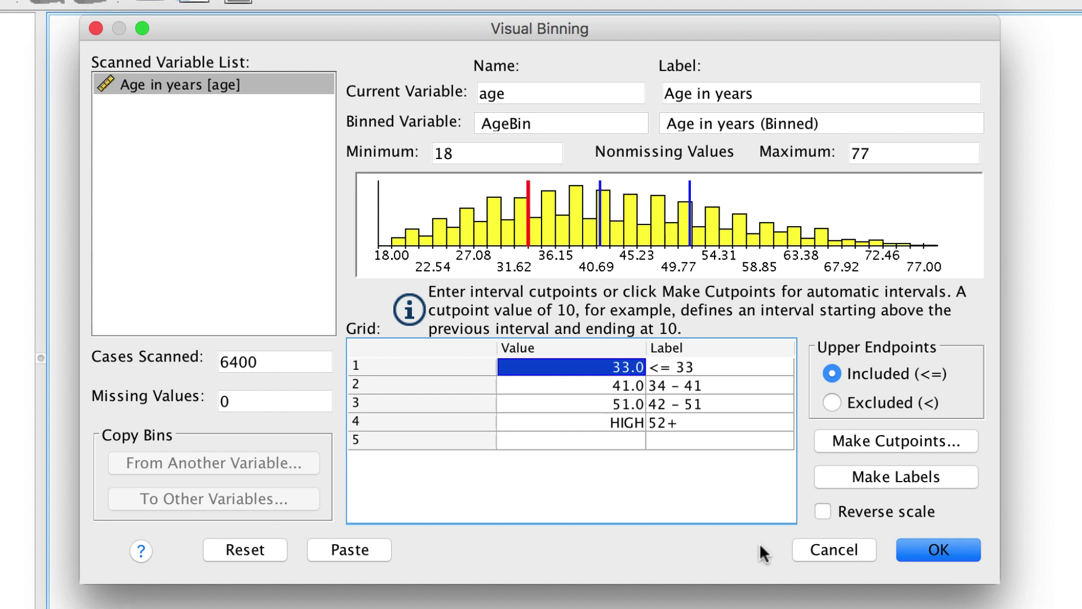
{"action": "left_click", "coordinate": [953, 548]}
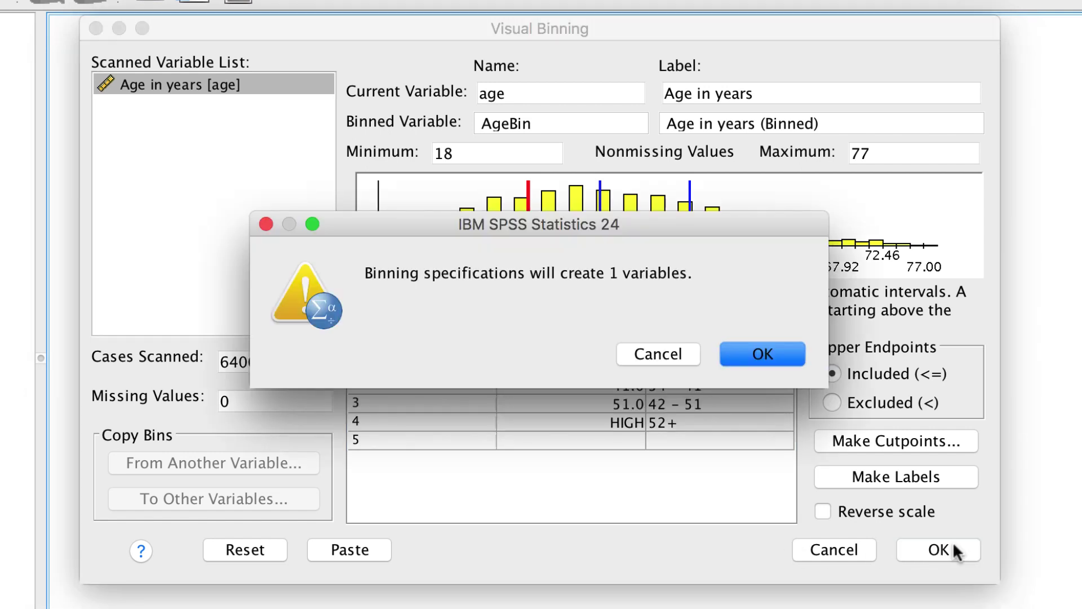
{"action": "left_click", "coordinate": [792, 354]}
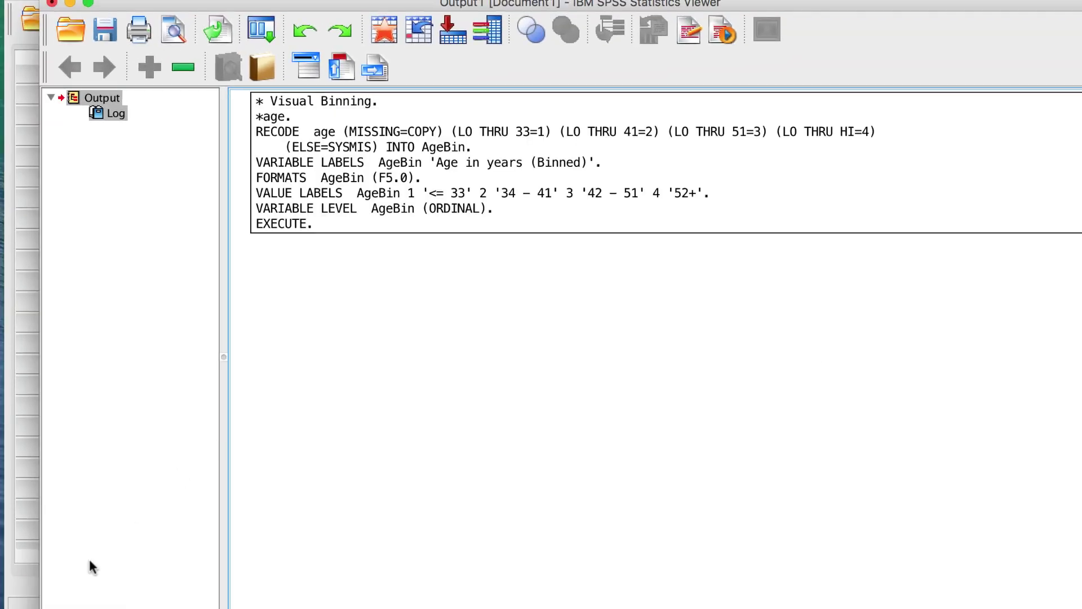
Step: Scroll right in Data View to see the new AgeBin values
{"action": "left_click", "coordinate": [516, 580]}
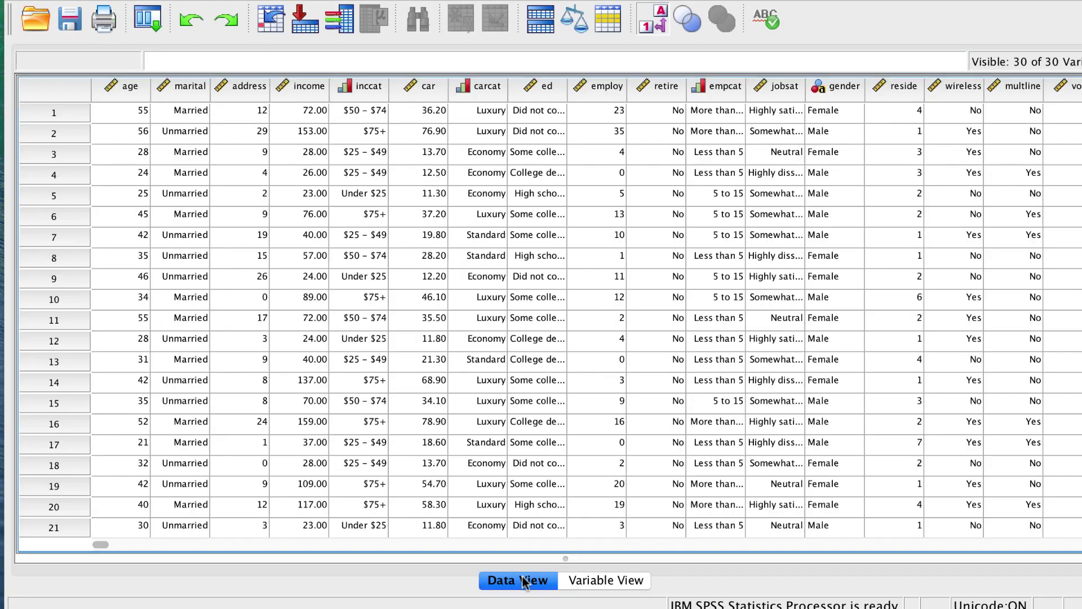
{"action": "scroll", "coordinate": [731, 377], "scroll_direction": "right", "scroll_amount": 10}
{"action": "scroll", "coordinate": [731, 381], "scroll_direction": "right", "scroll_amount": 6}
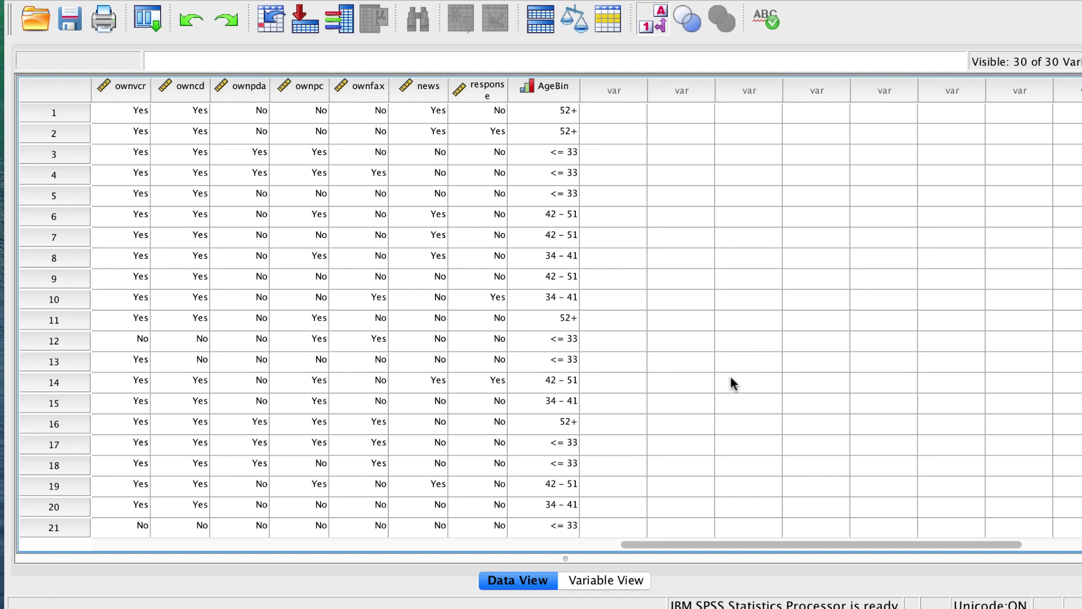
Step: Inspect AgeBin's value labels in Variable View, closing them unchanged
{"action": "left_click", "coordinate": [606, 580]}
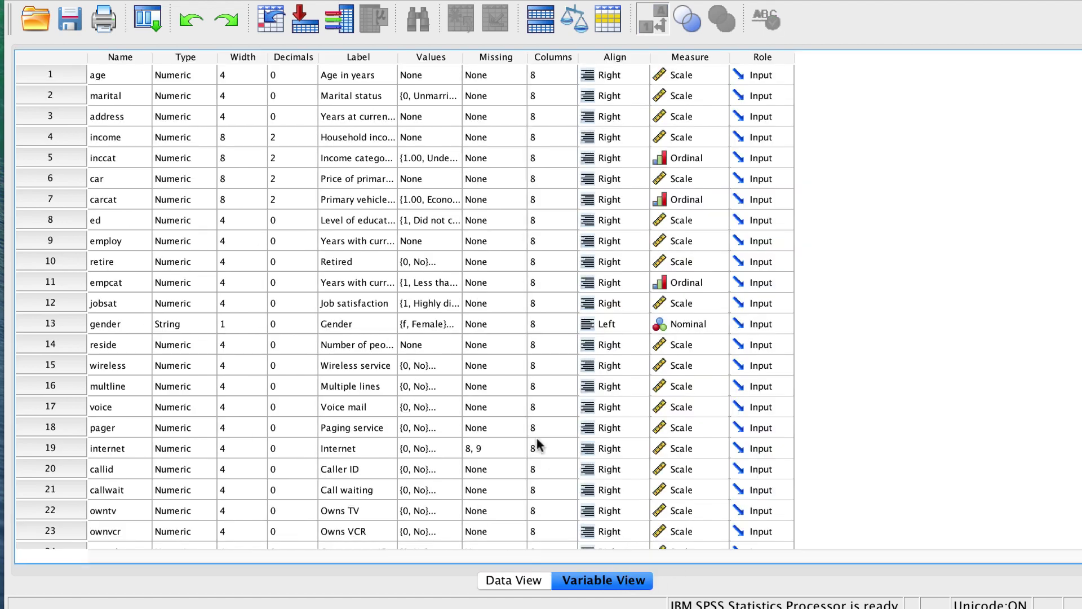
{"action": "scroll", "coordinate": [538, 446], "scroll_direction": "down", "scroll_amount": 7}
{"action": "scroll", "coordinate": [539, 445], "scroll_direction": "down", "scroll_amount": 3}
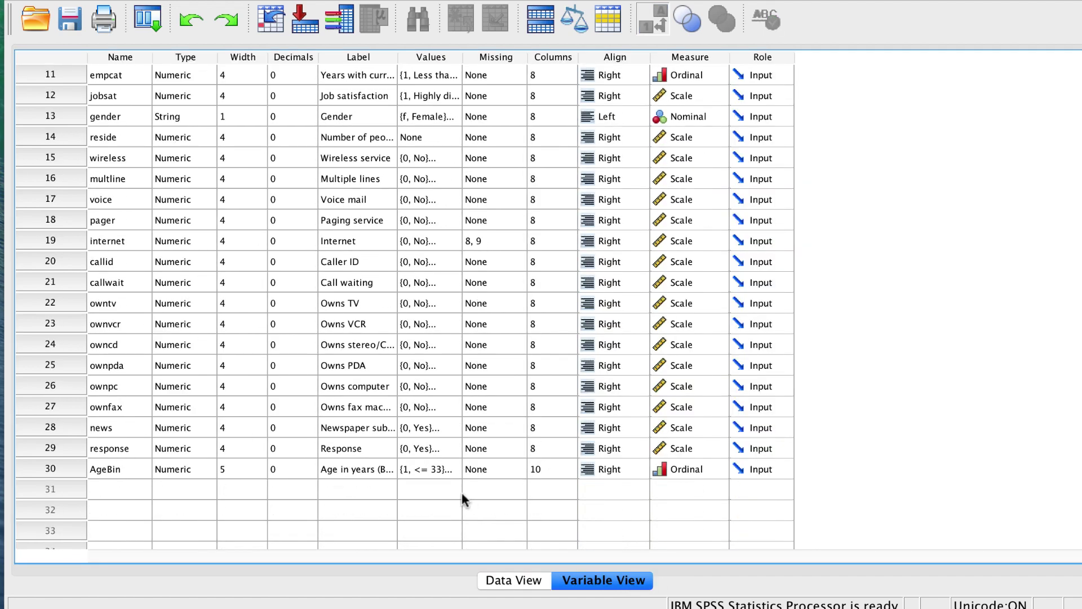
{"action": "left_click", "coordinate": [454, 469]}
{"action": "left_click", "coordinate": [454, 469]}
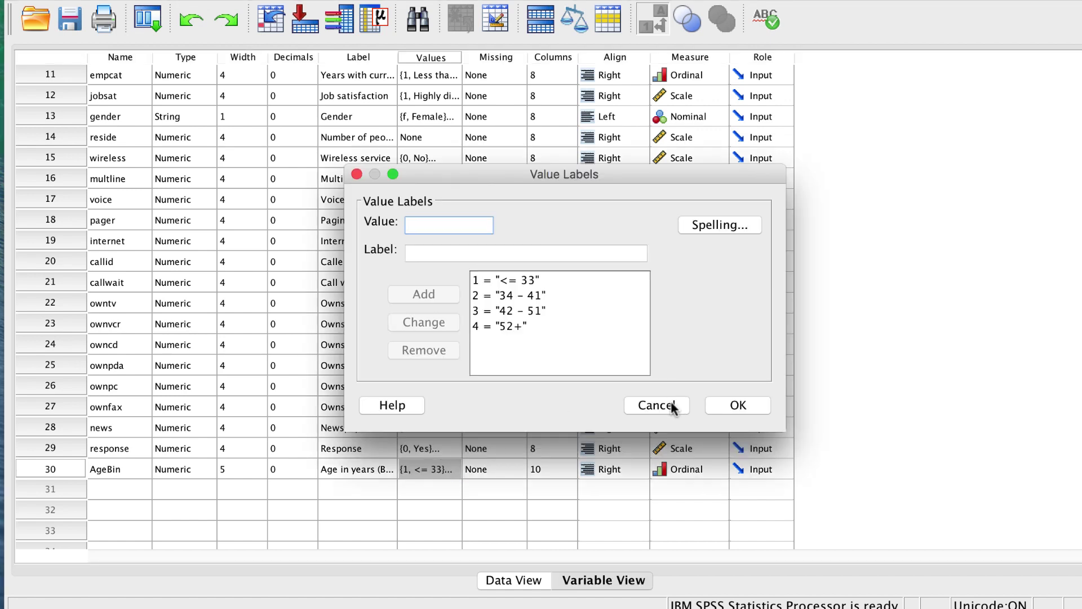
{"action": "left_click", "coordinate": [671, 405]}
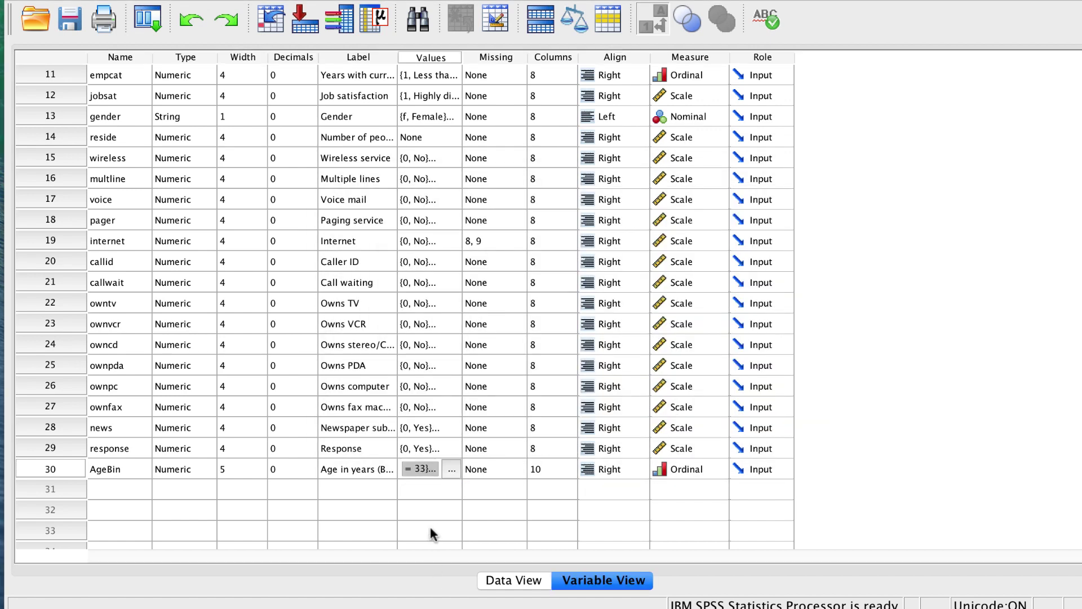
{"action": "scroll", "coordinate": [431, 529], "scroll_direction": "up", "scroll_amount": 1}
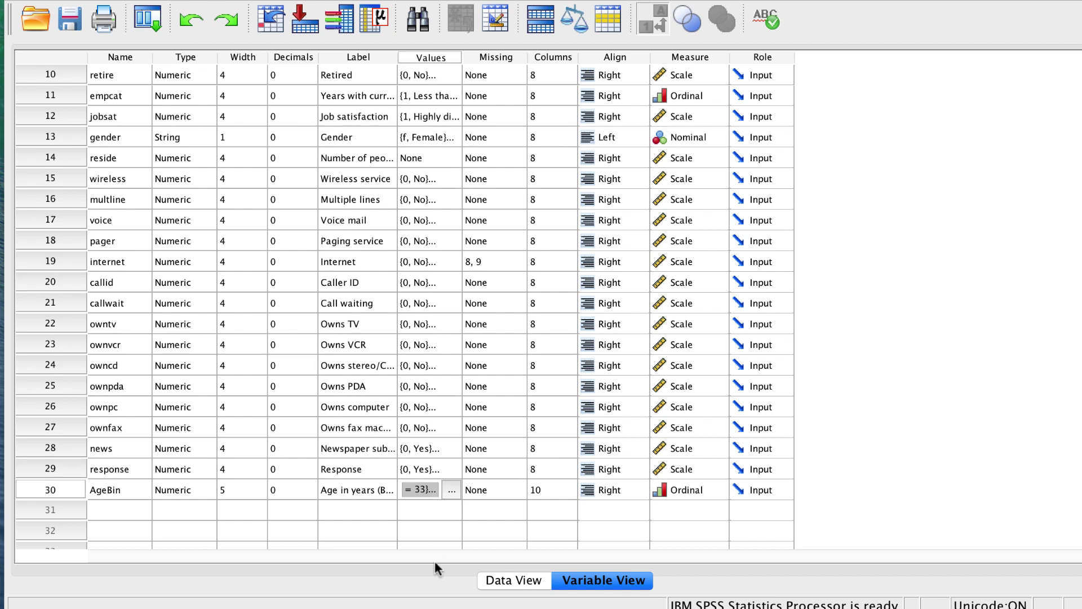